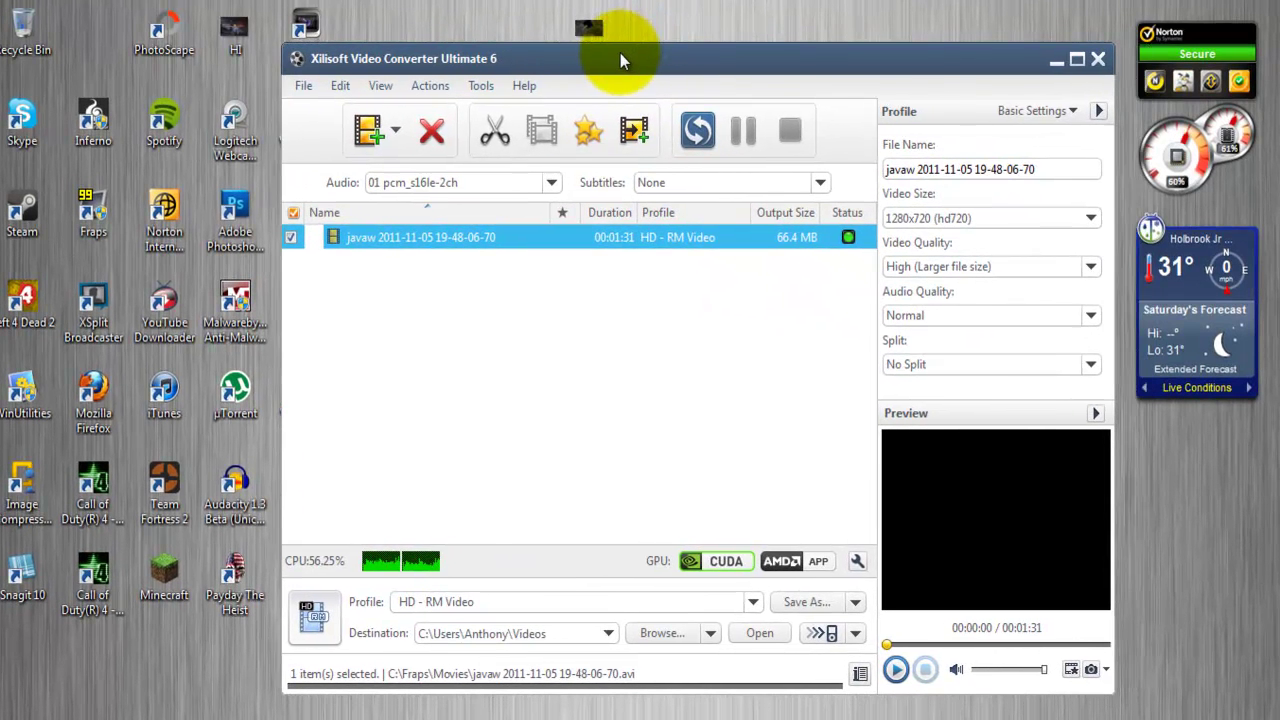
# Step: Re-import the javaw Fraps AVI after checking its properties, and remove the old 66.4 MB entry
pyautogui.moveTo(620, 53)
pyautogui.mouseDown()
pyautogui.moveTo(612, 69)
pyautogui.moveTo(606, 52)
pyautogui.mouseUp()
pyautogui.click(718, 248)
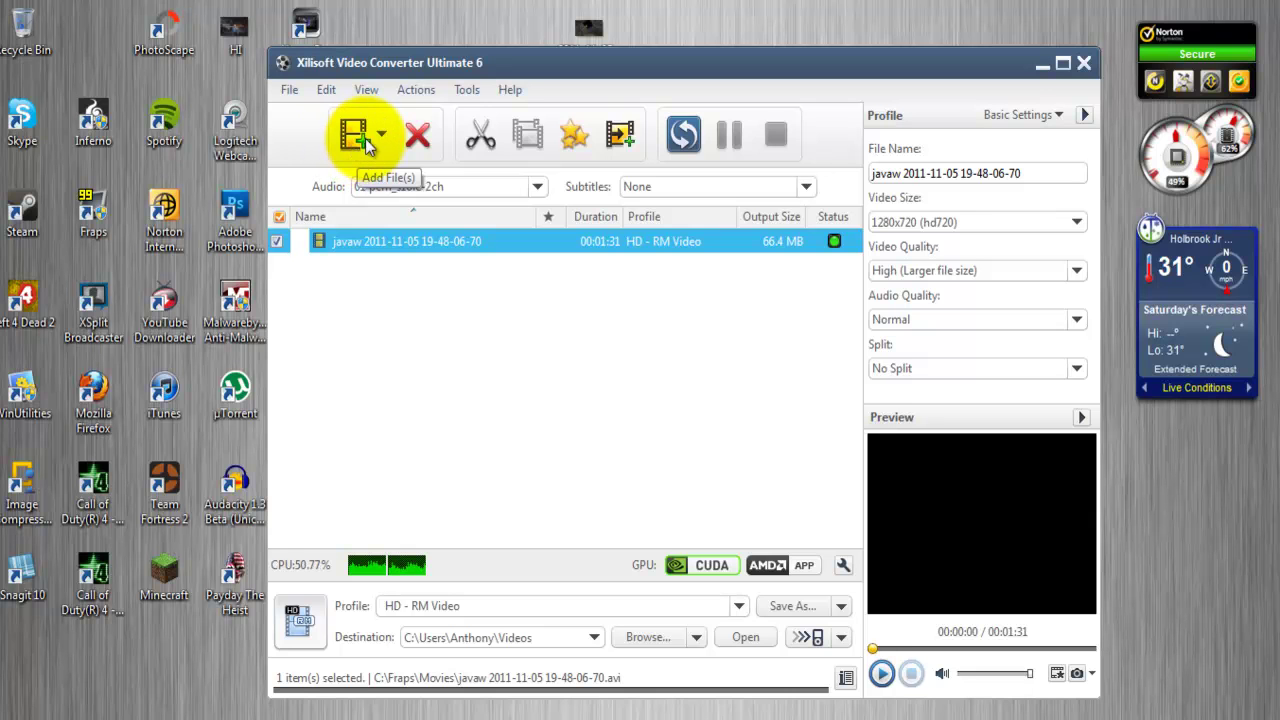
pyautogui.click(358, 140)
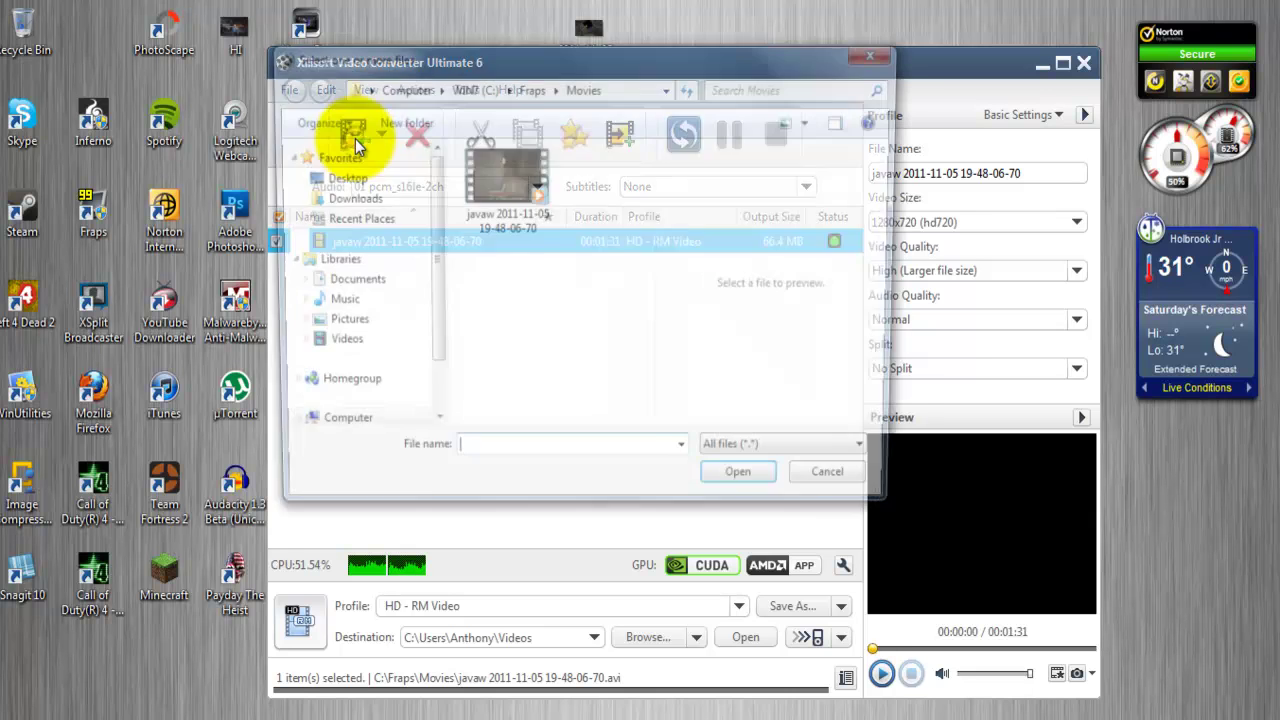
pyautogui.click(497, 185)
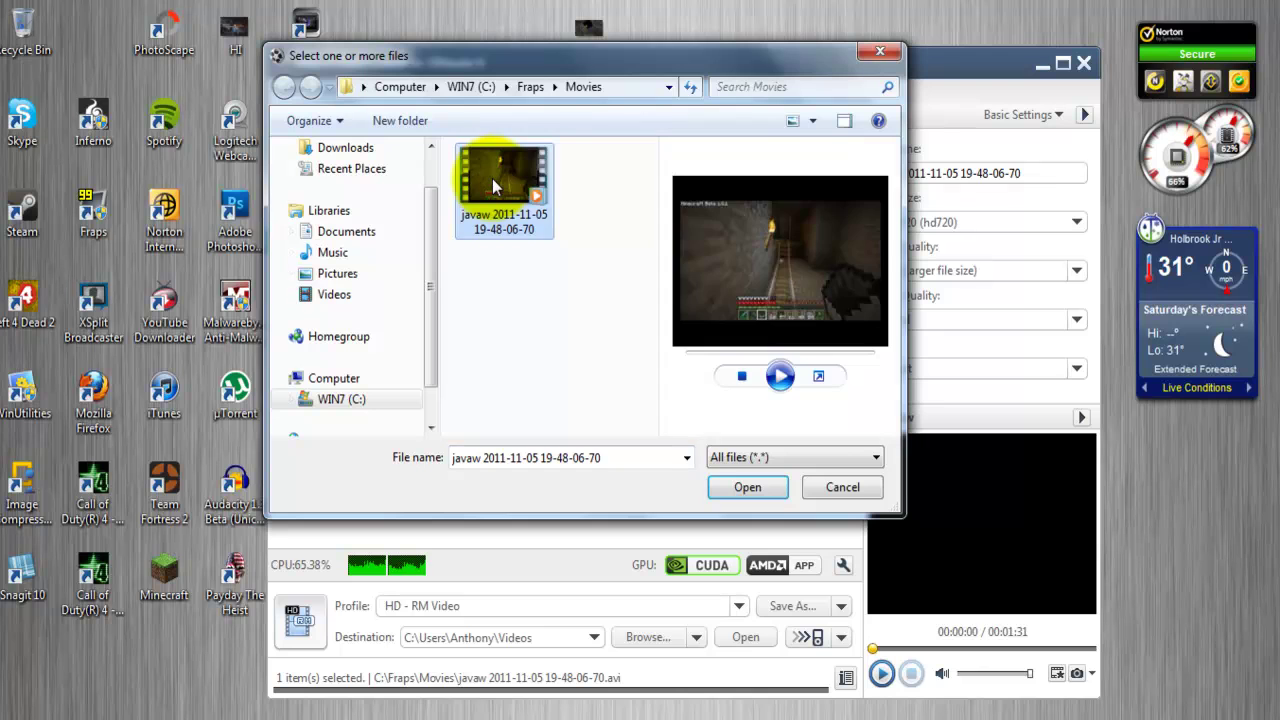
pyautogui.rightClick(497, 185)
pyautogui.click(598, 545)
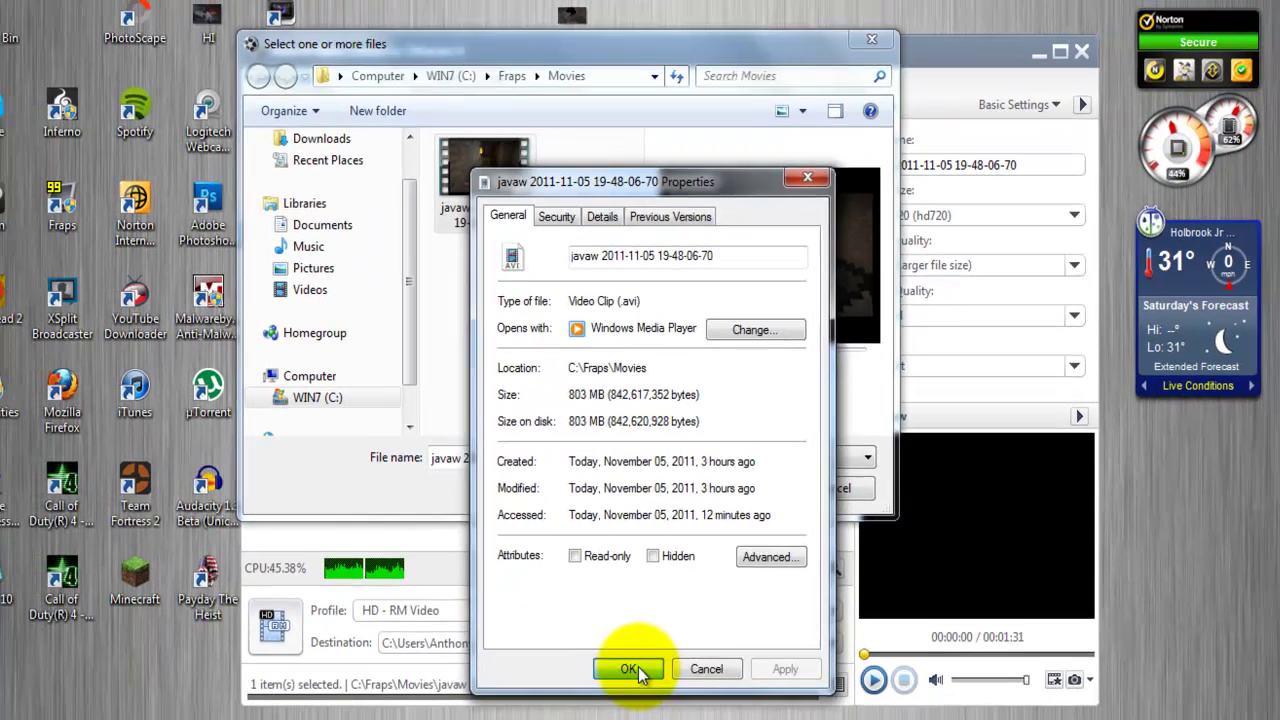
pyautogui.click(634, 671)
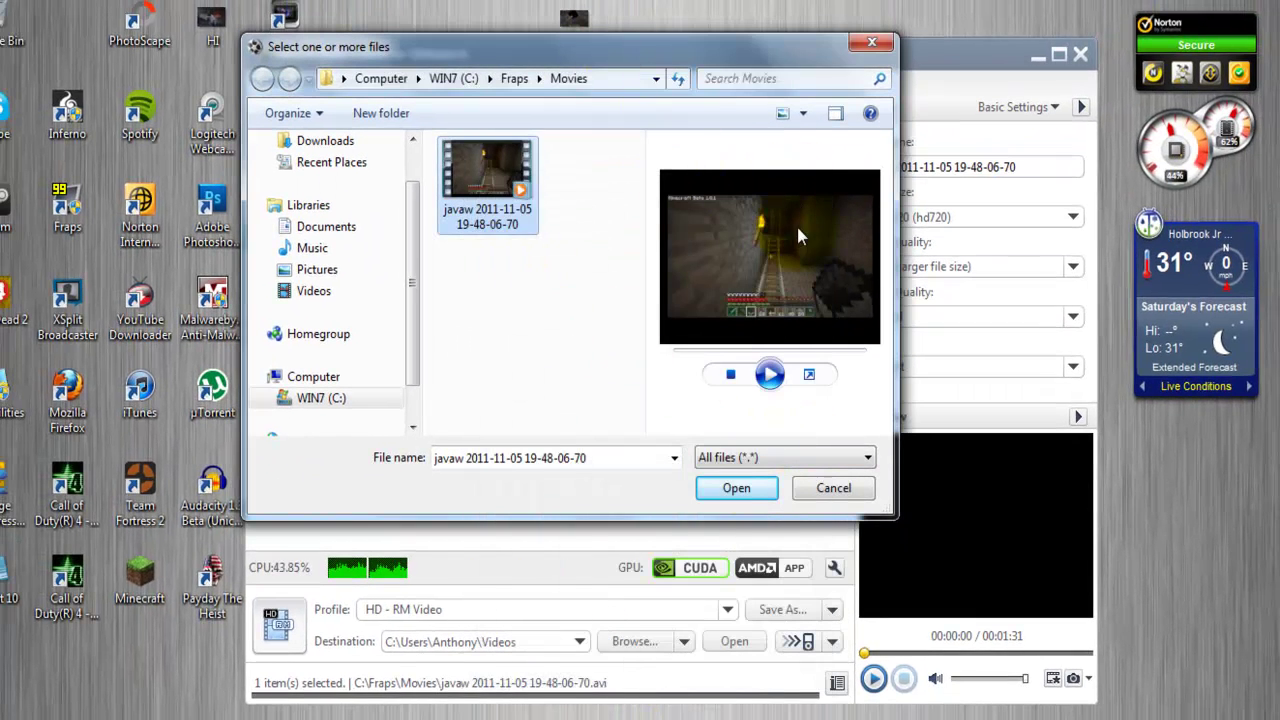
pyautogui.click(709, 495)
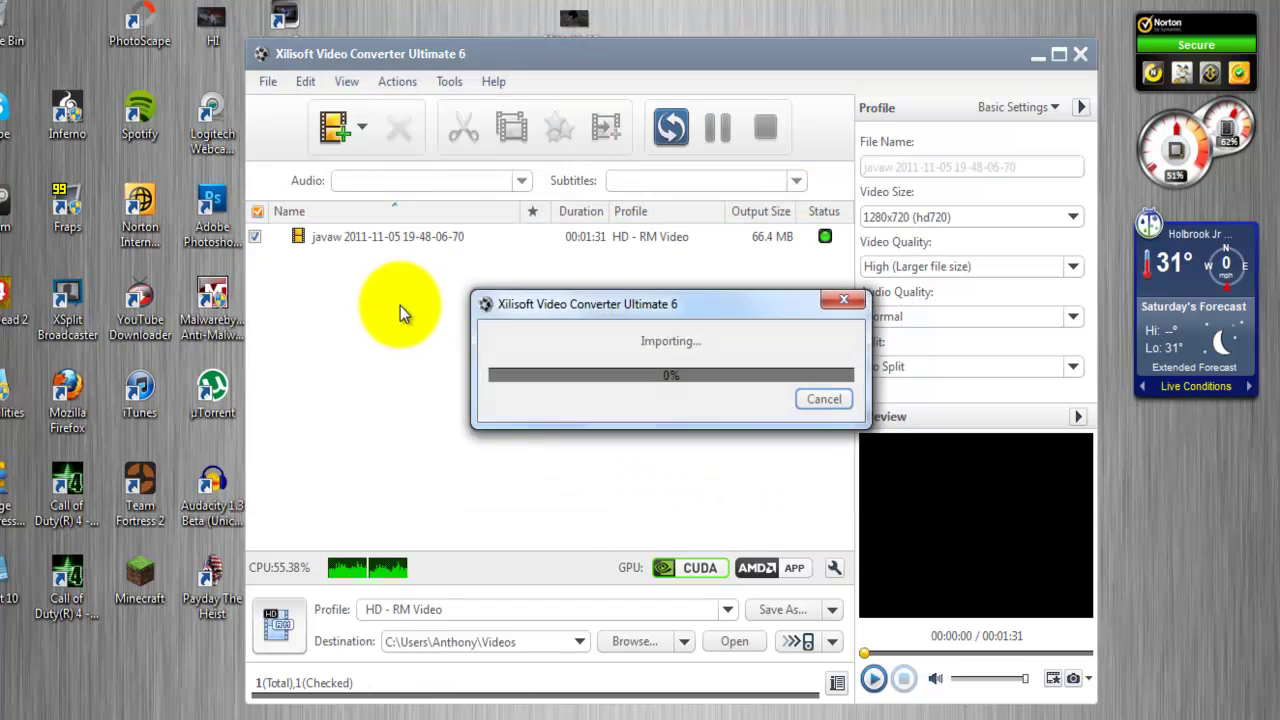
pyautogui.rightClick(352, 238)
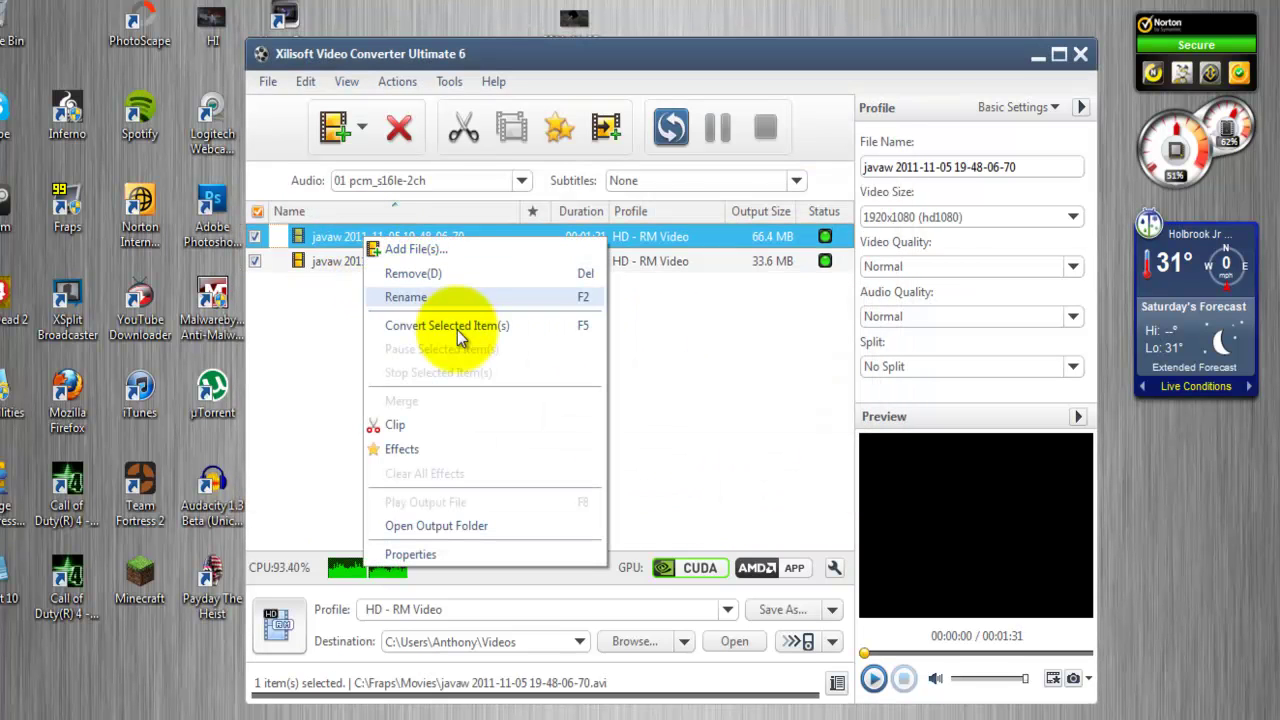
pyautogui.click(459, 275)
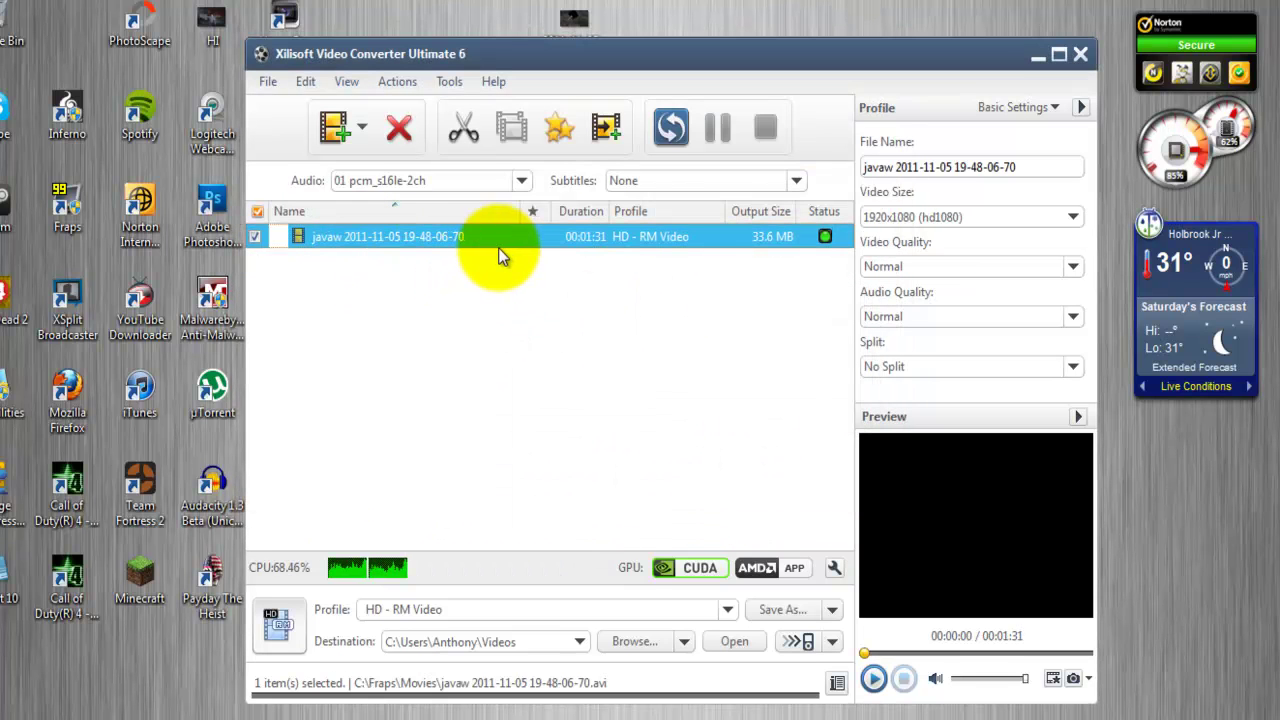
pyautogui.click(423, 612)
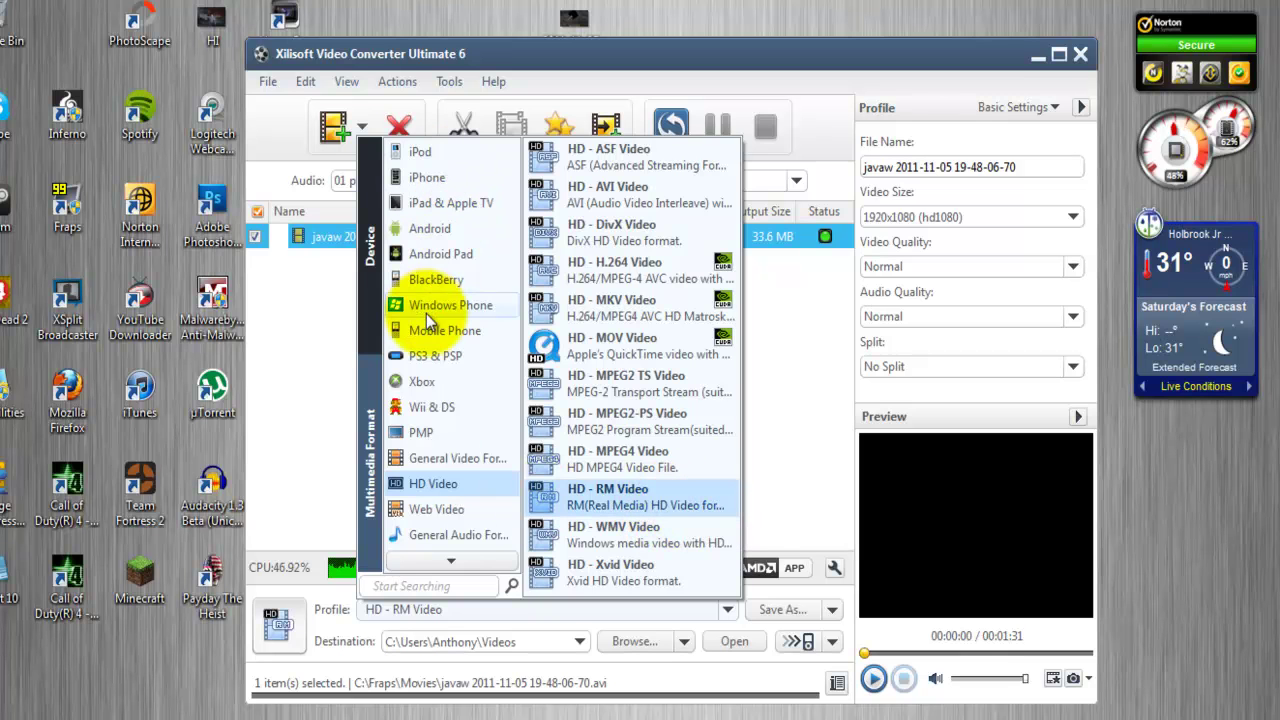
pyautogui.click(486, 206)
pyautogui.click(440, 356)
pyautogui.click(460, 203)
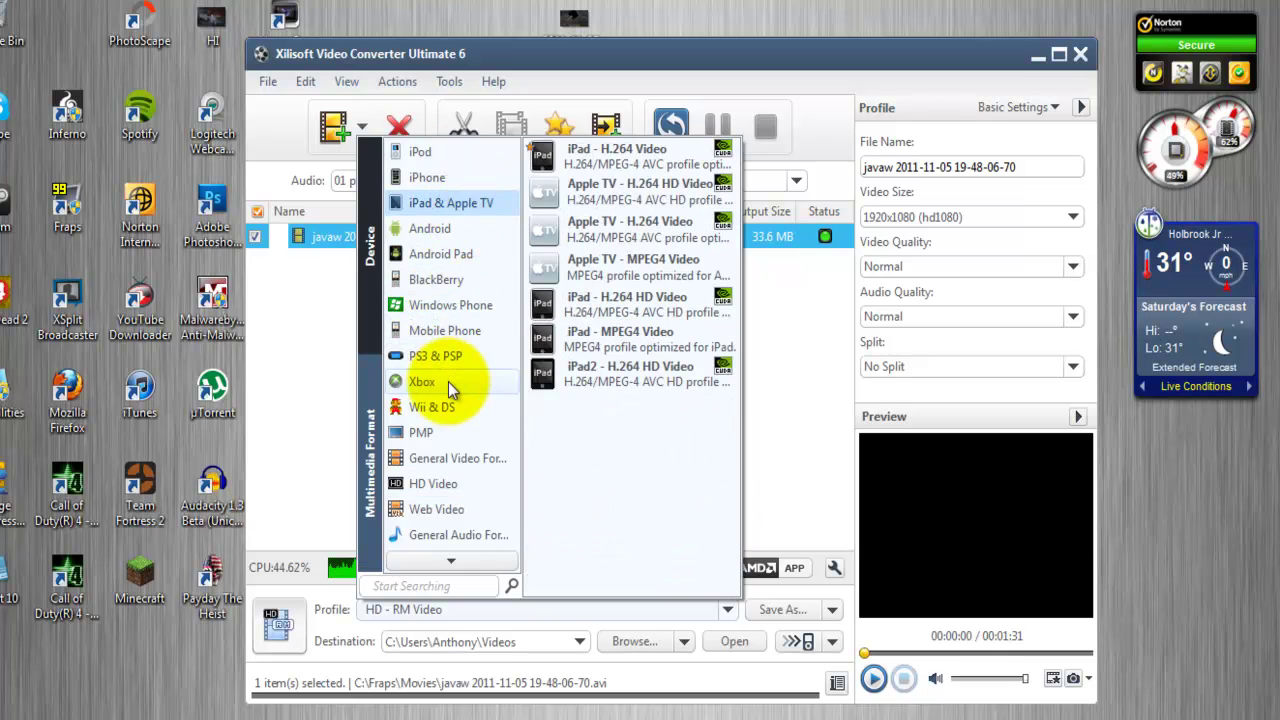
pyautogui.click(457, 380)
pyautogui.click(450, 229)
pyautogui.click(460, 152)
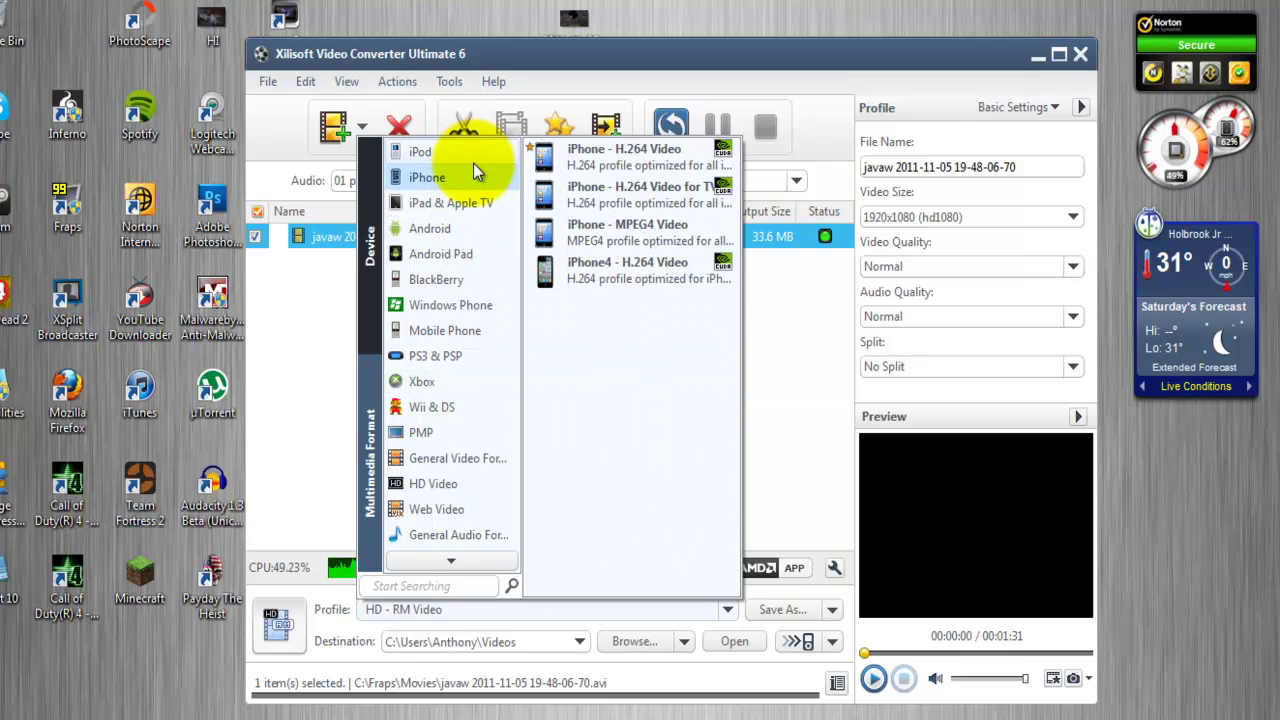
pyautogui.click(478, 154)
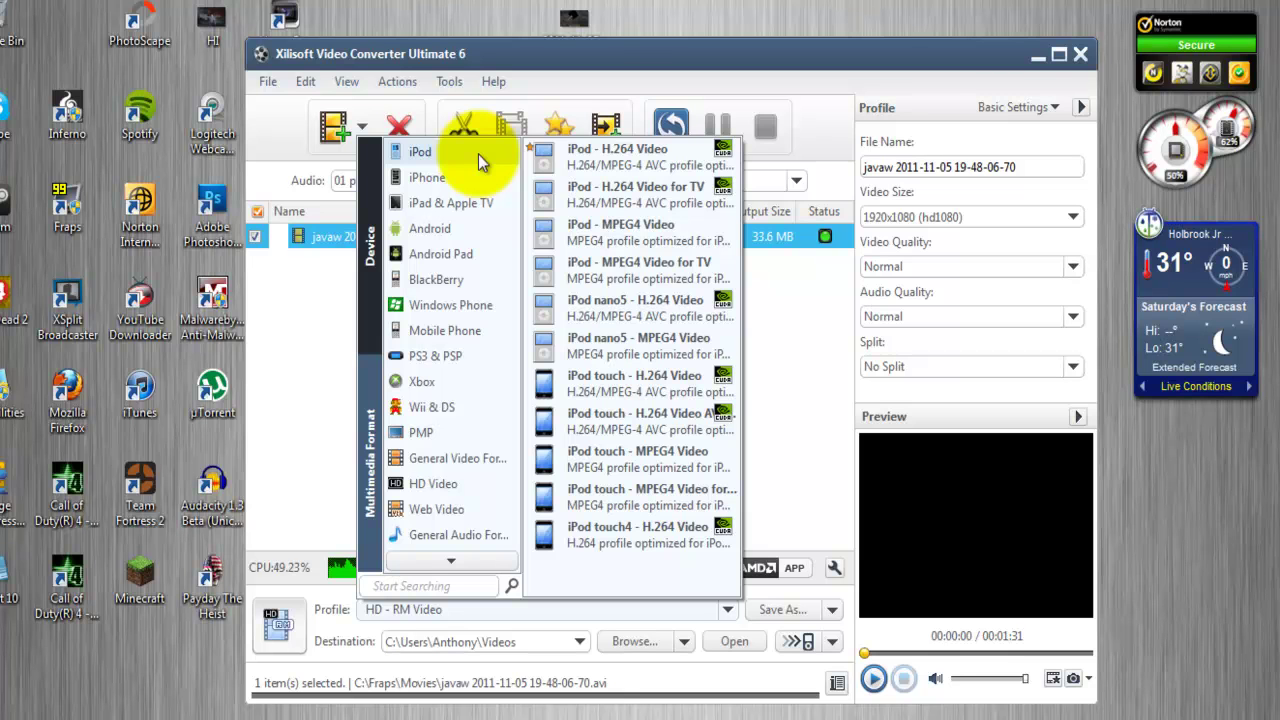
pyautogui.click(455, 562)
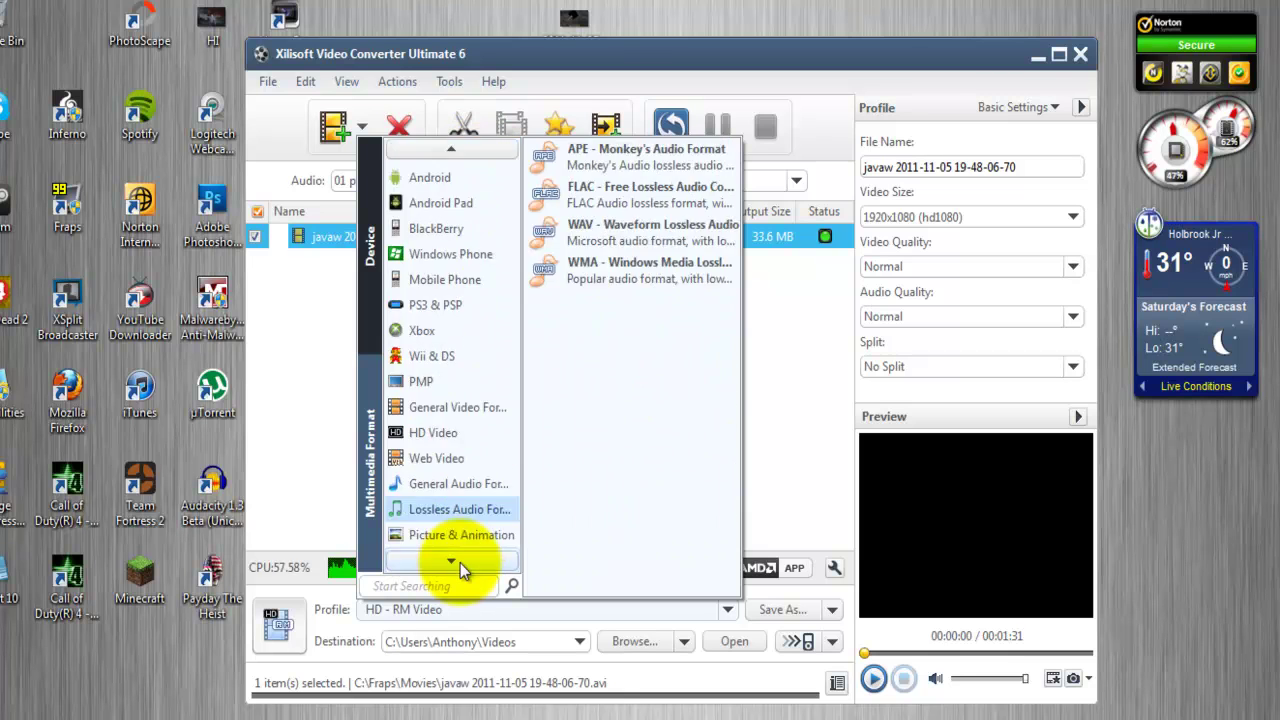
pyautogui.click(440, 533)
pyautogui.click(442, 332)
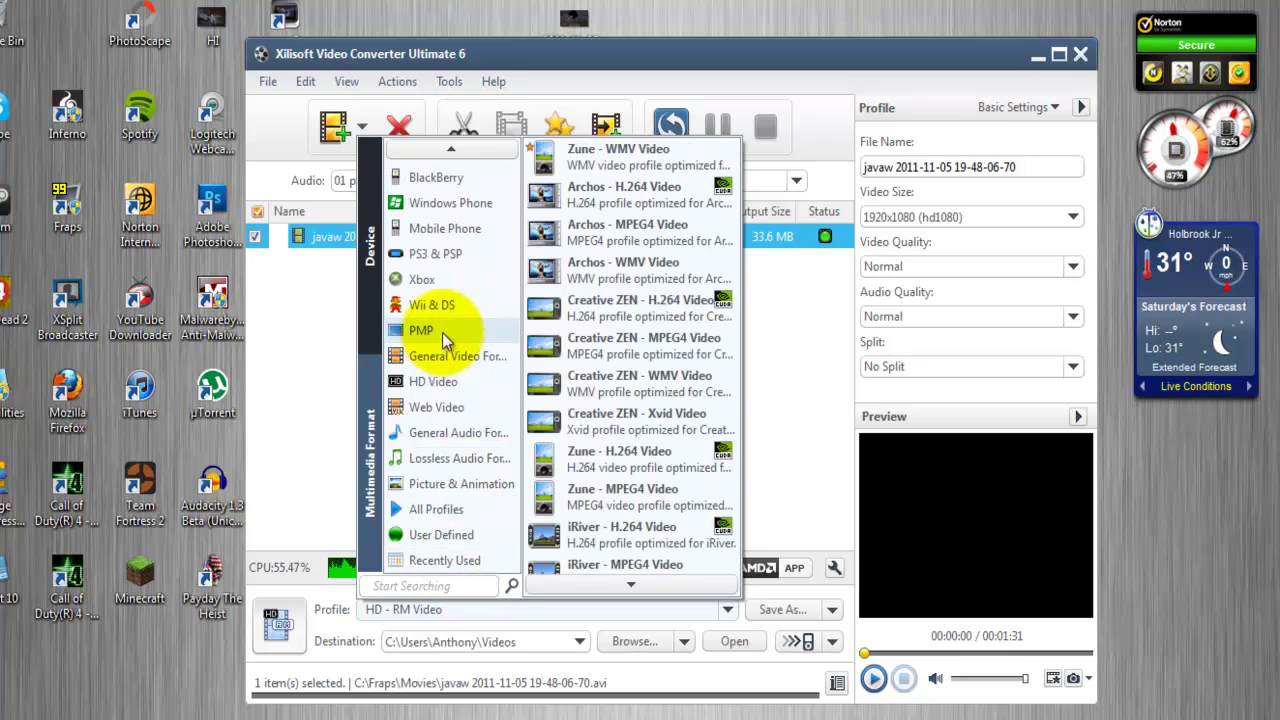
pyautogui.click(460, 391)
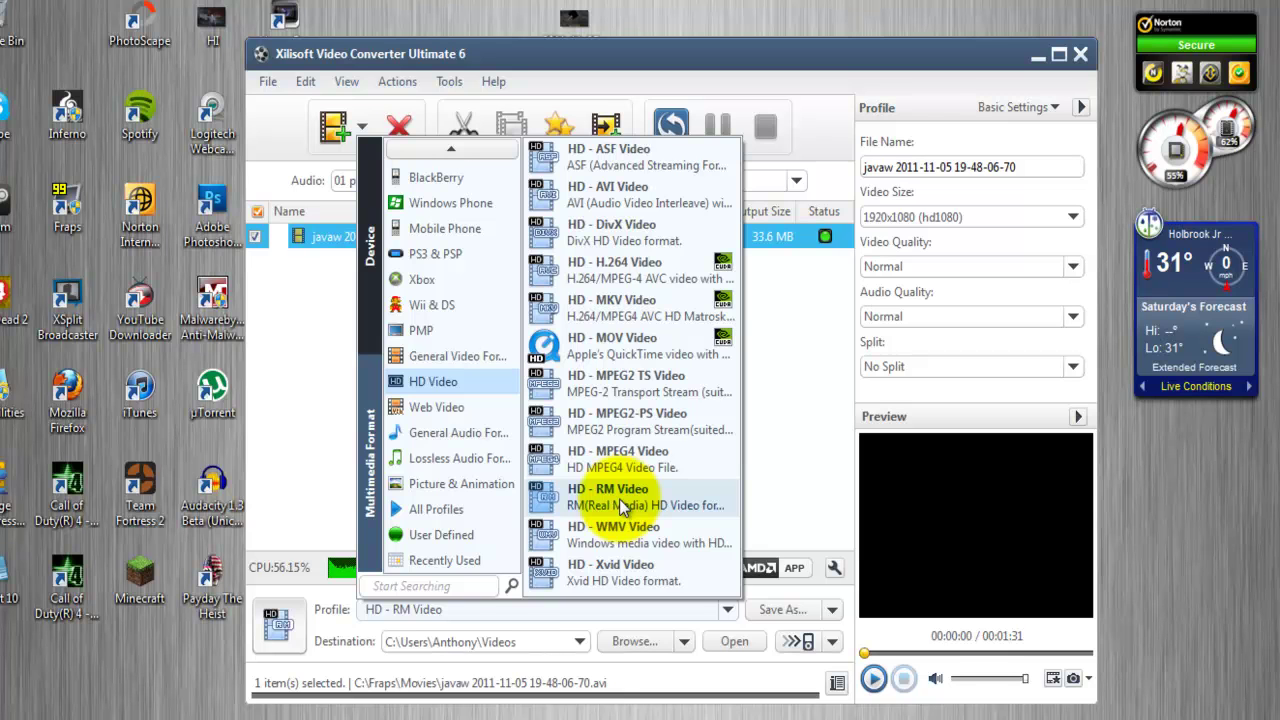
pyautogui.click(622, 507)
pyautogui.click(560, 608)
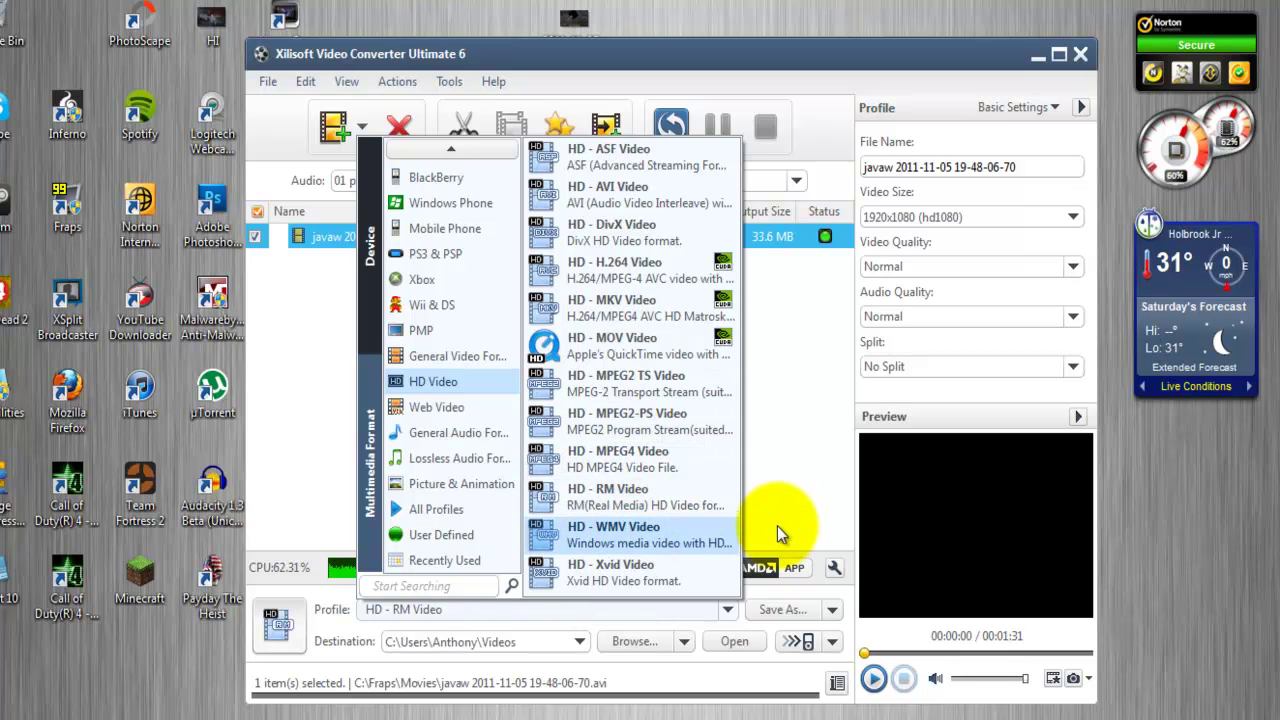
pyautogui.click(664, 493)
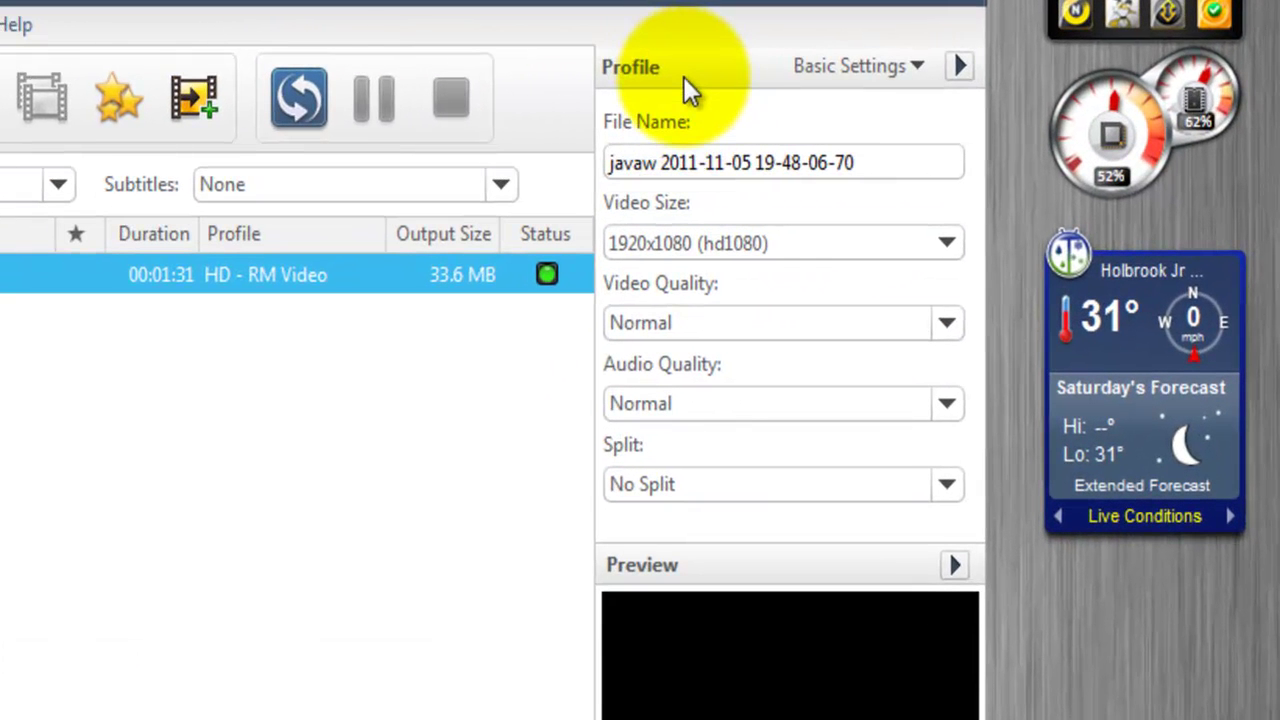
# Step: Set the video size to 1280x720 (hd720)
pyautogui.click(944, 245)
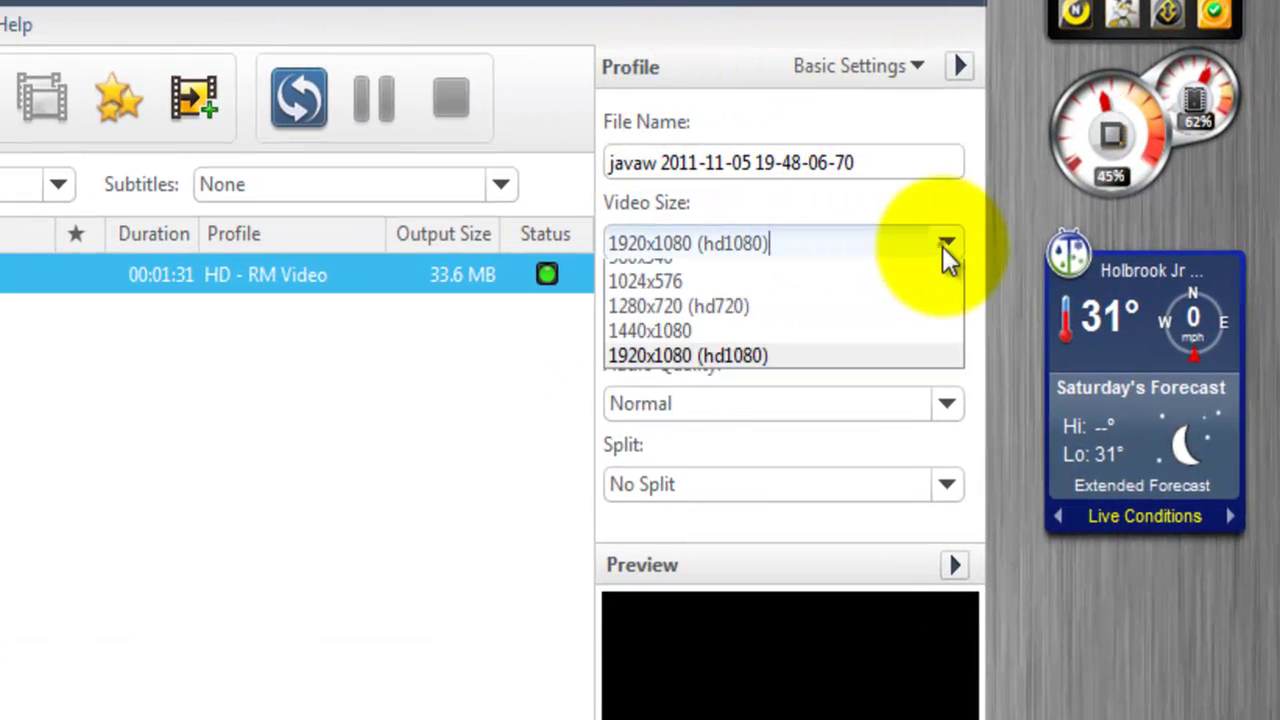
pyautogui.click(768, 322)
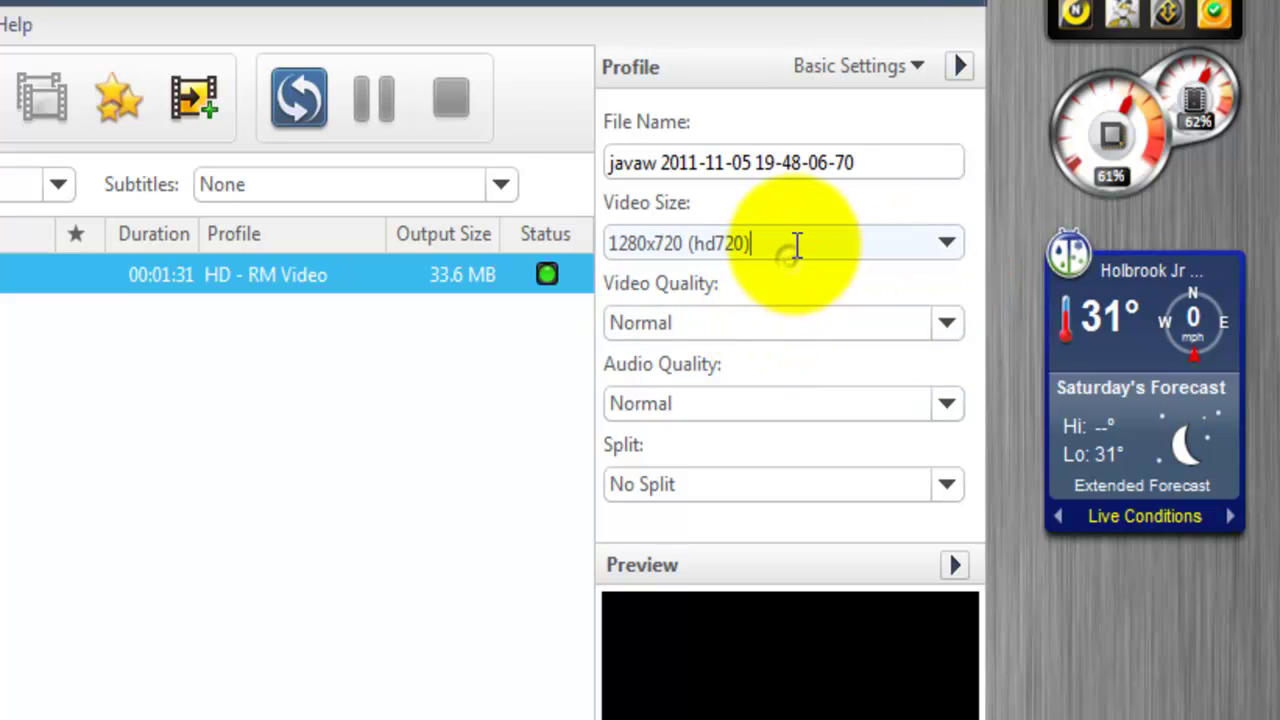
pyautogui.click(945, 250)
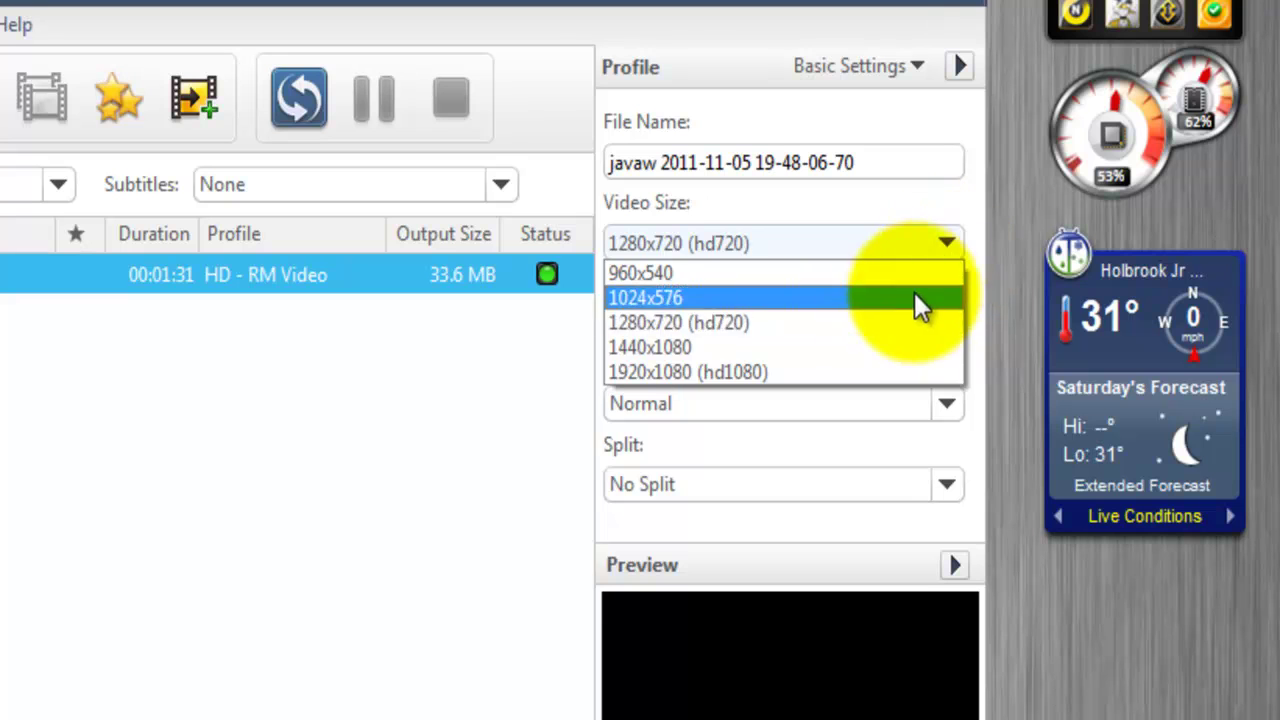
pyautogui.click(821, 375)
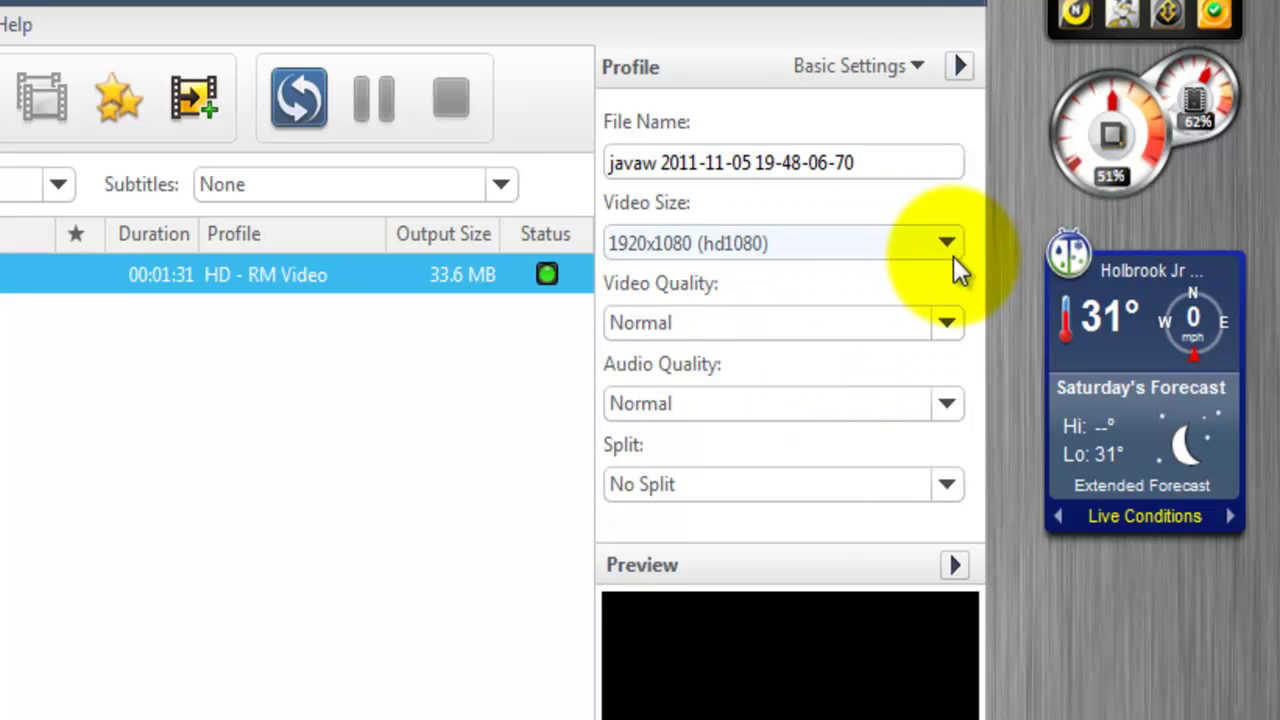
pyautogui.click(953, 258)
pyautogui.click(777, 322)
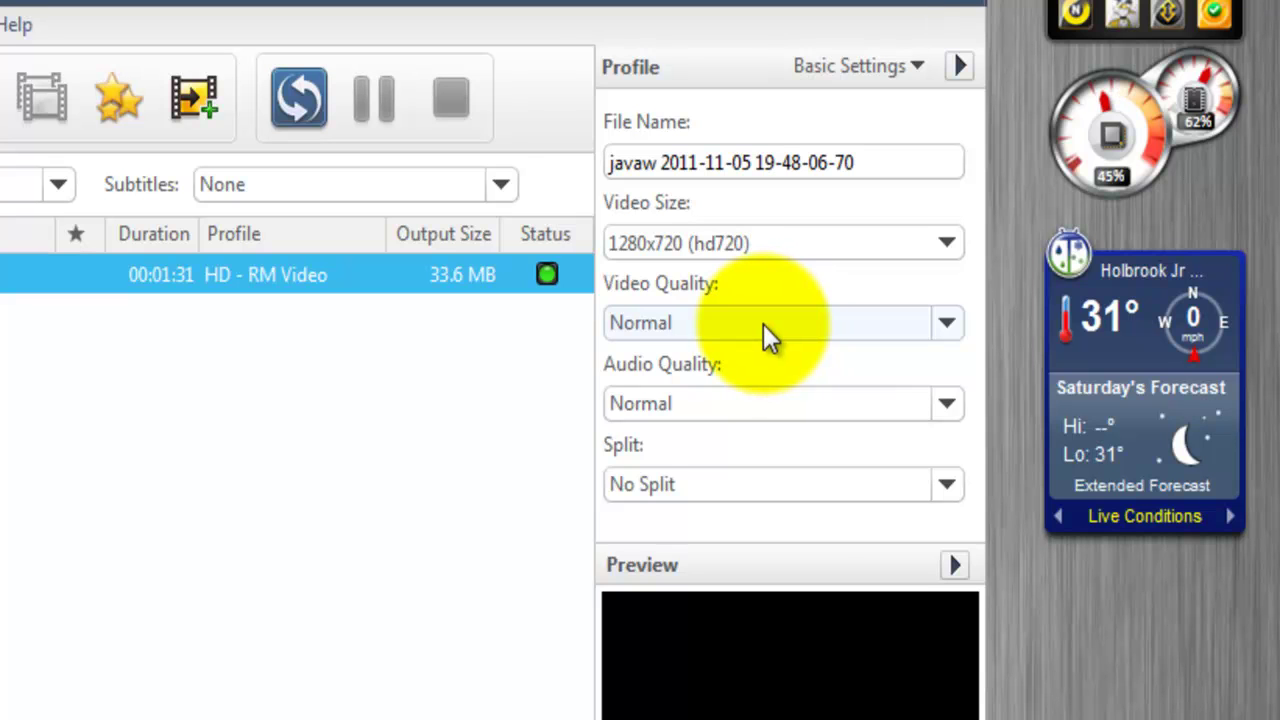
# Step: Compare High video quality, then keep video quality at Normal
pyautogui.click(763, 324)
pyautogui.click(763, 324)
pyautogui.click(757, 344)
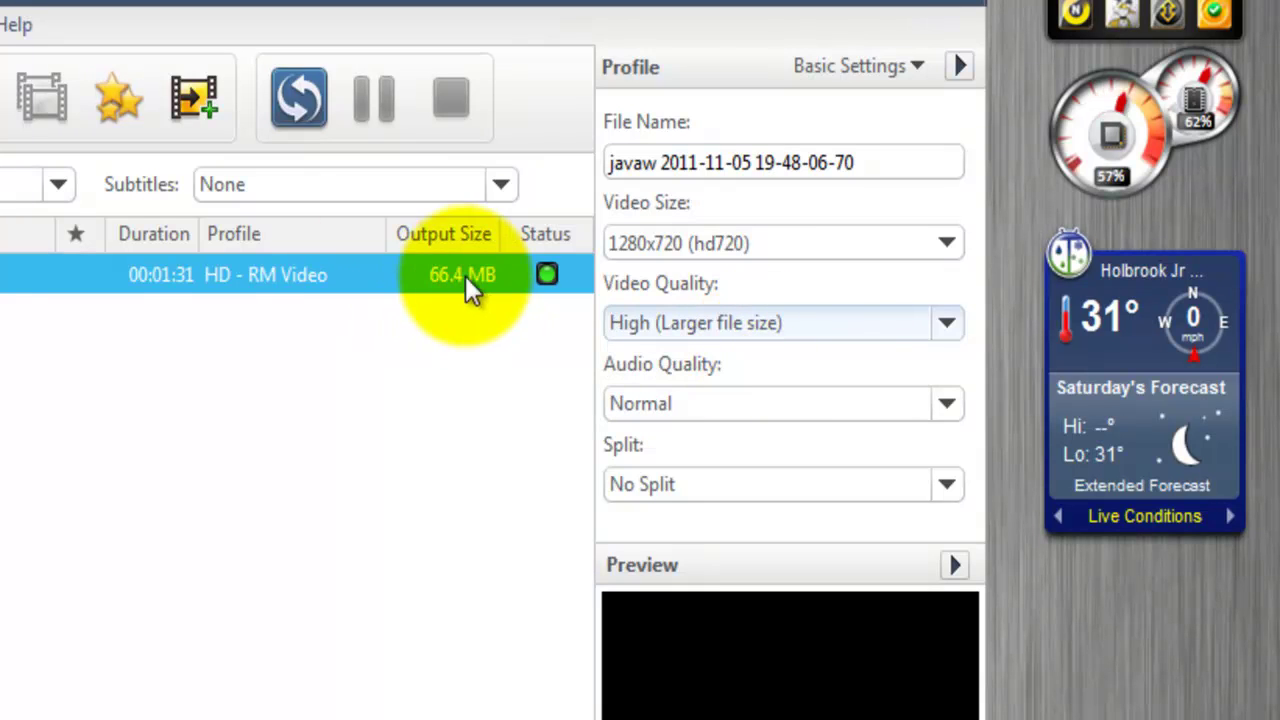
pyautogui.click(682, 332)
pyautogui.click(712, 375)
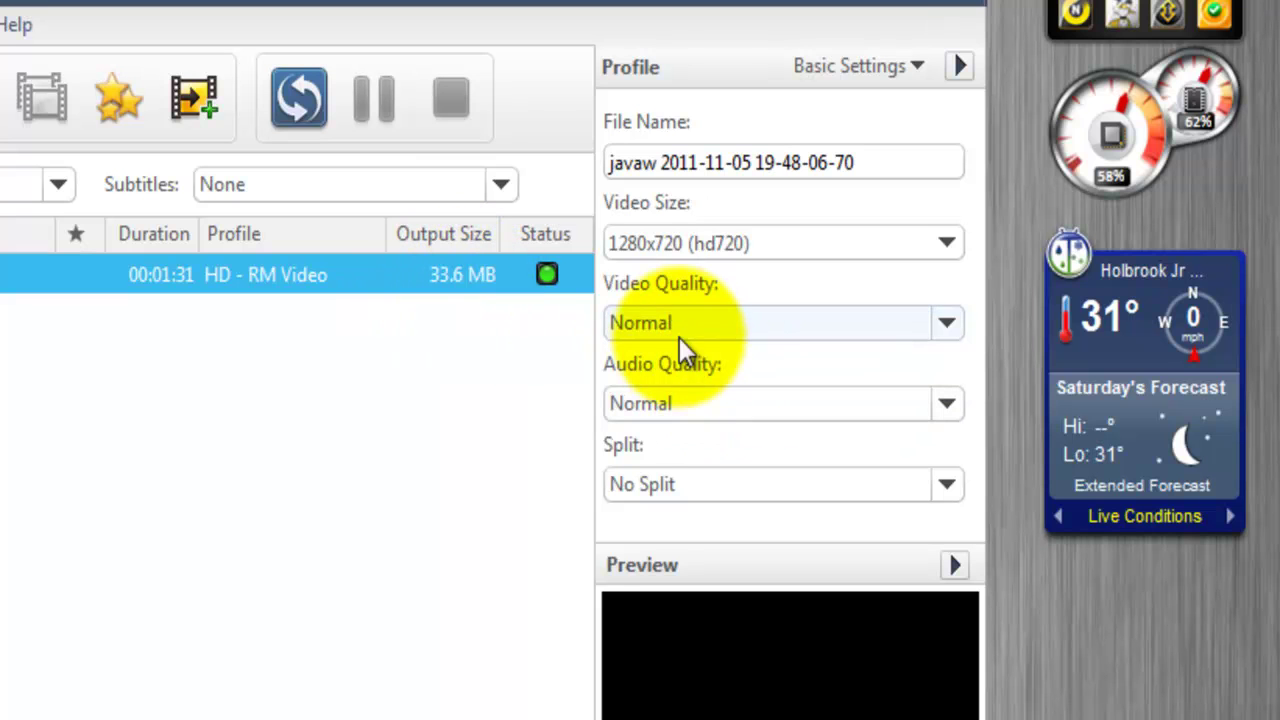
# Step: Set audio quality to High (Larger file size), estimated 33.9 MB
pyautogui.click(704, 403)
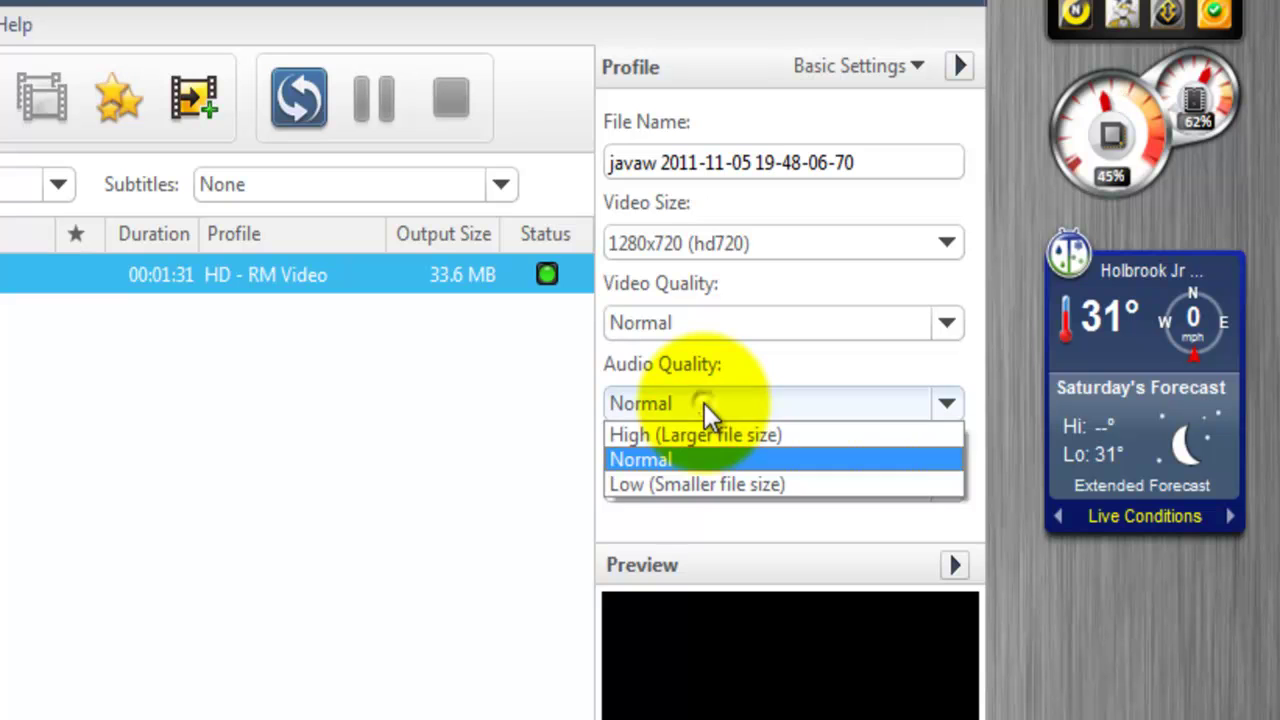
pyautogui.click(704, 403)
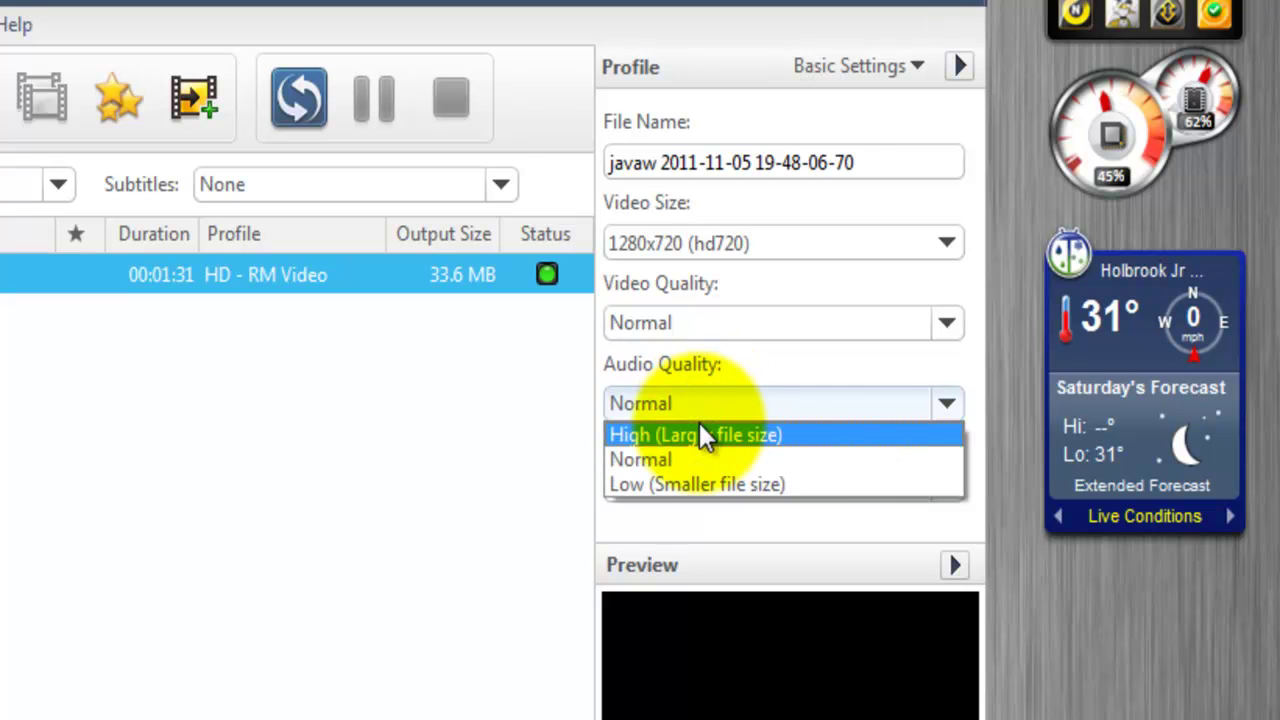
pyautogui.click(701, 434)
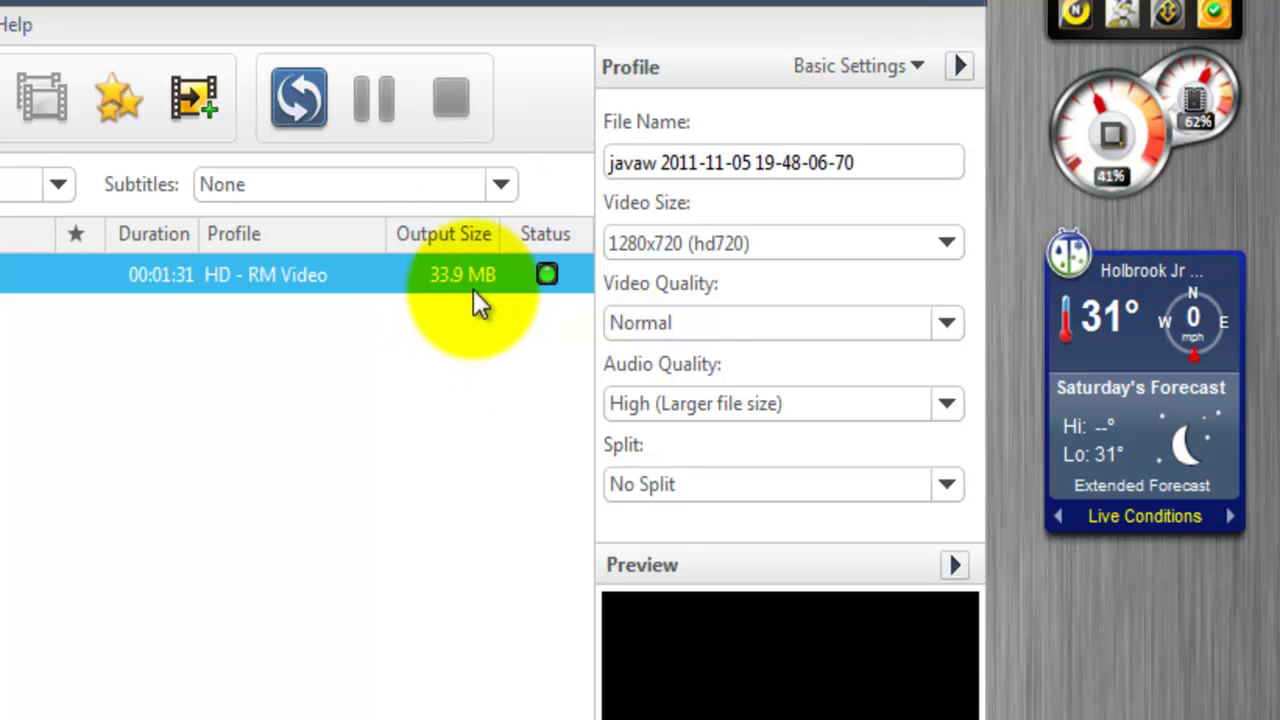
pyautogui.click(640, 403)
pyautogui.click(671, 459)
pyautogui.click(671, 403)
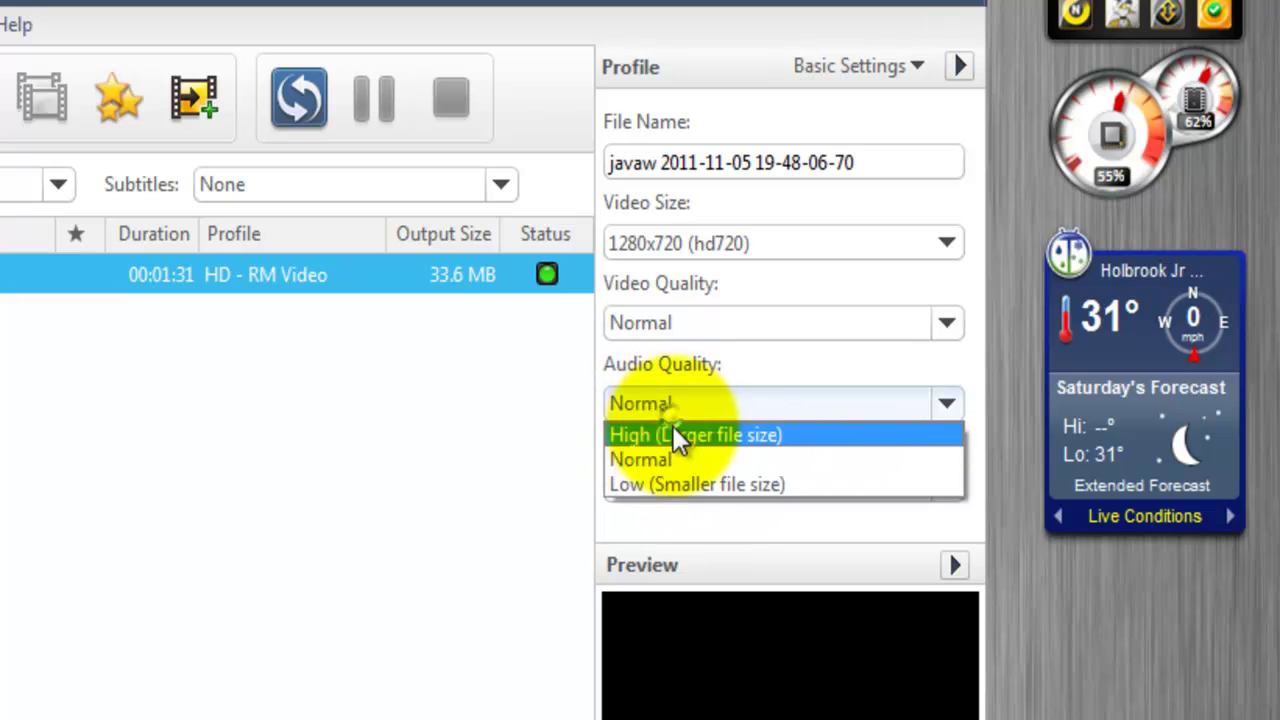
pyautogui.click(675, 435)
pyautogui.click(680, 409)
pyautogui.click(683, 437)
pyautogui.click(680, 407)
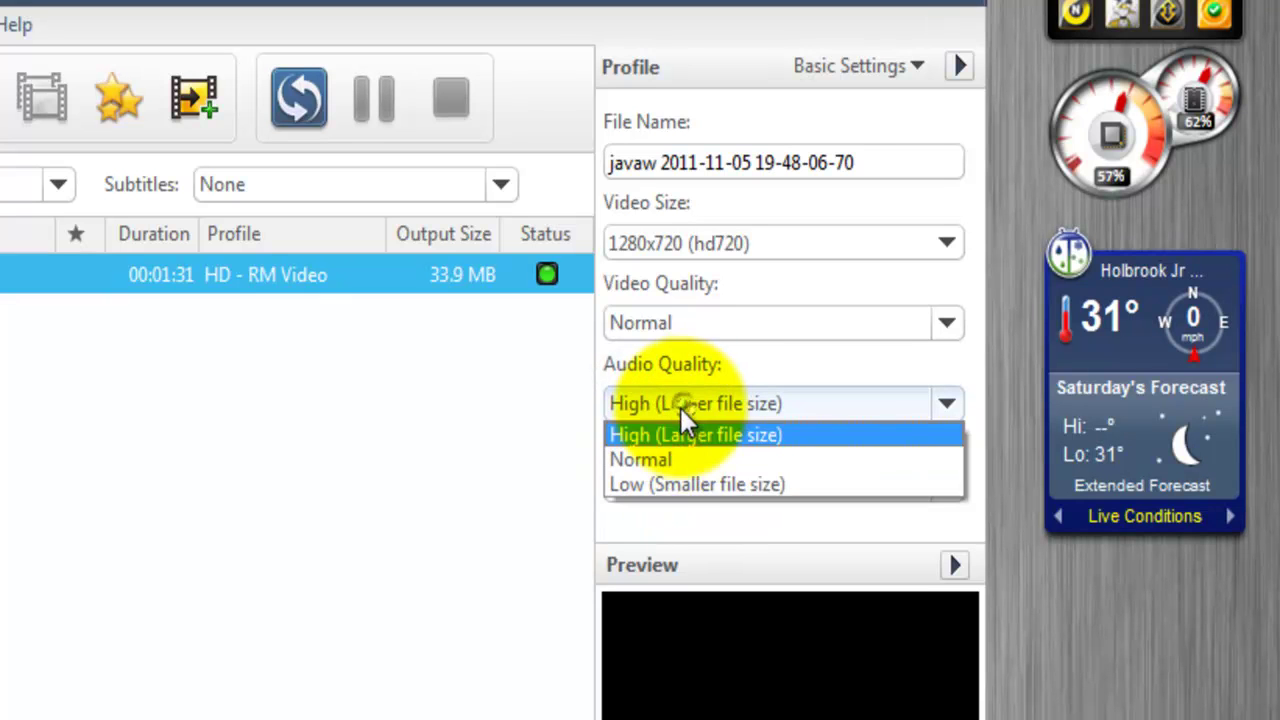
pyautogui.click(679, 431)
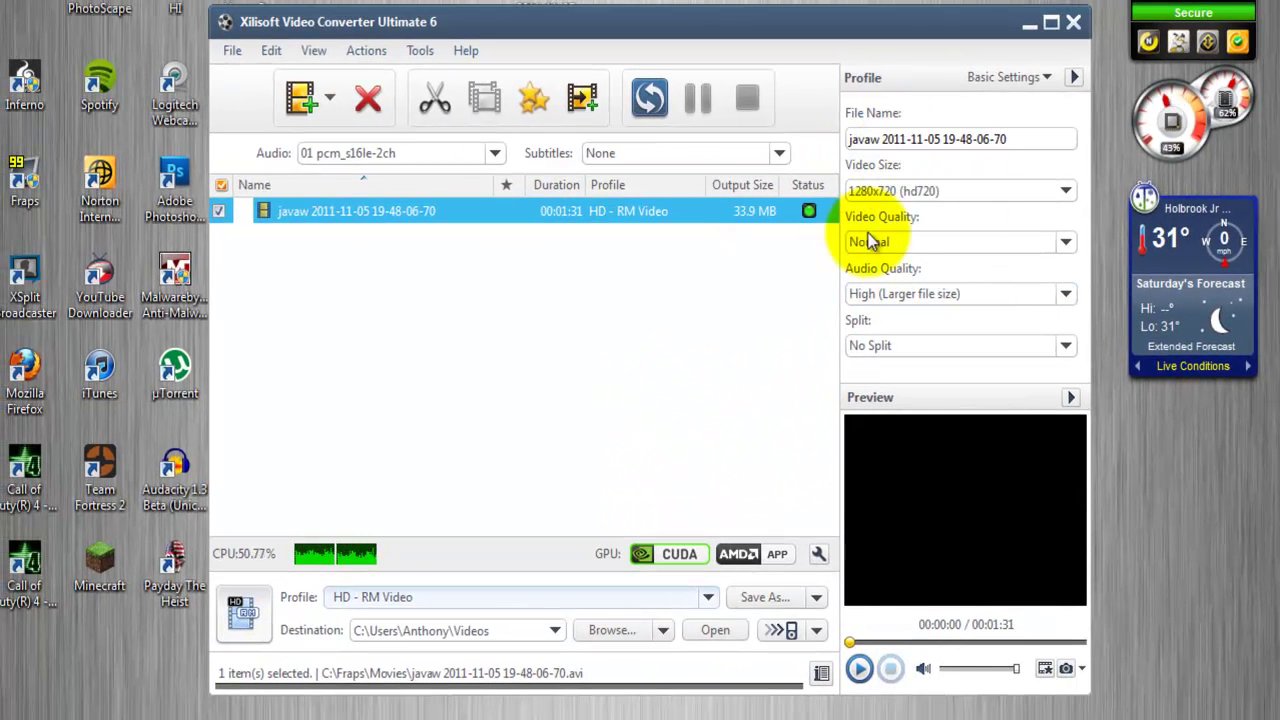
# Step: Convert the javaw entry, then request stopping it at about 13 percent
pyautogui.click(657, 104)
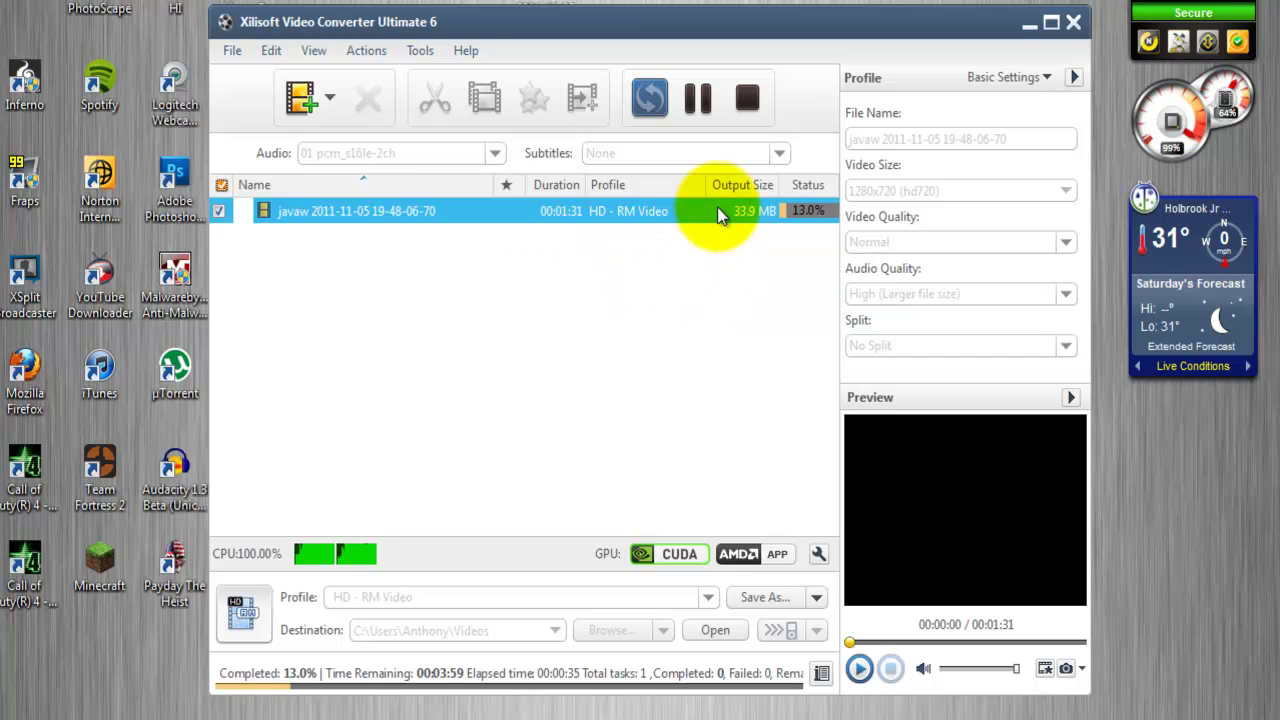
pyautogui.click(747, 98)
pyautogui.click(716, 365)
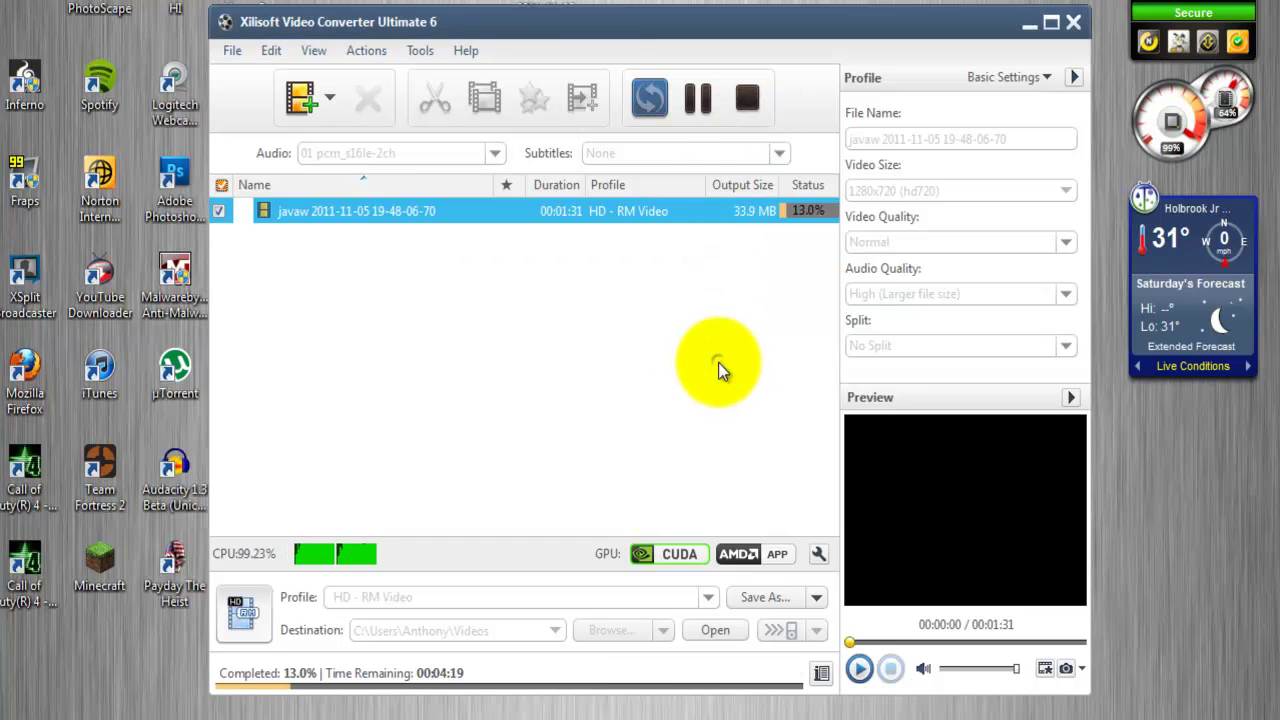
# Step: Reposition the converter window slightly up and left after the conversion stops
pyautogui.moveTo(603, 26); pyautogui.dragTo(590, 8)
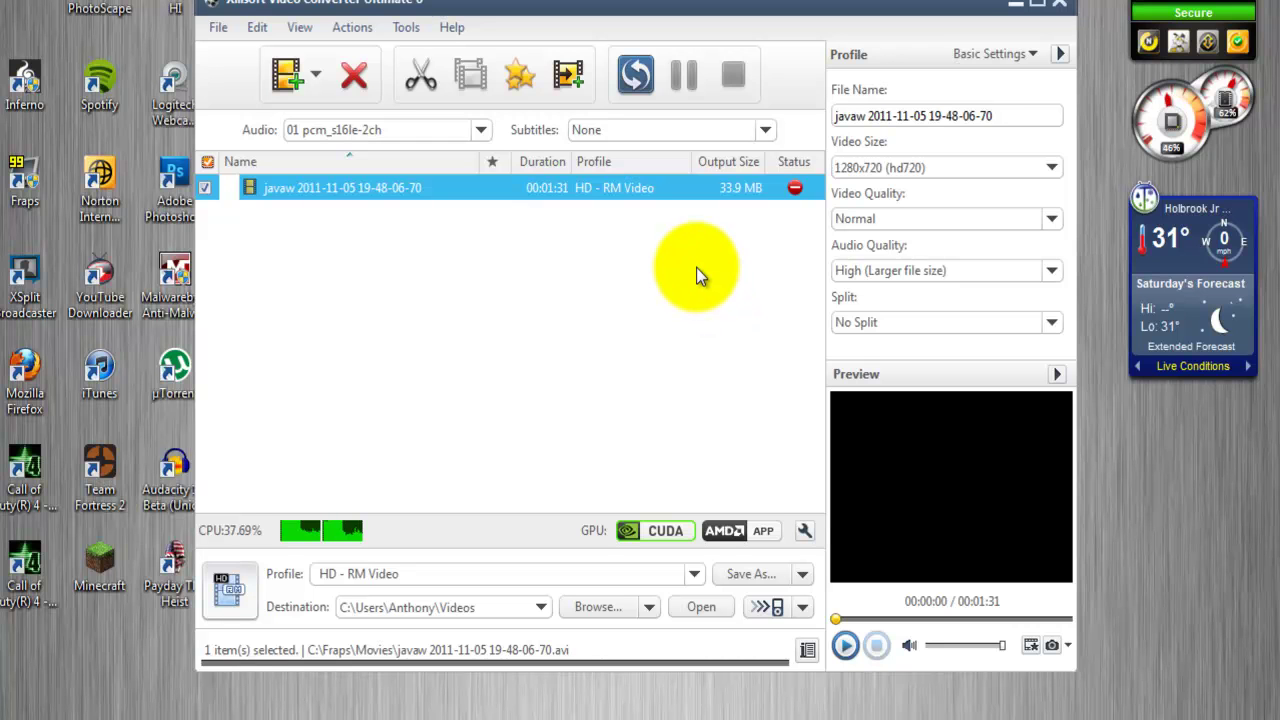
pyautogui.moveTo(671, 9); pyautogui.dragTo(659, 10)
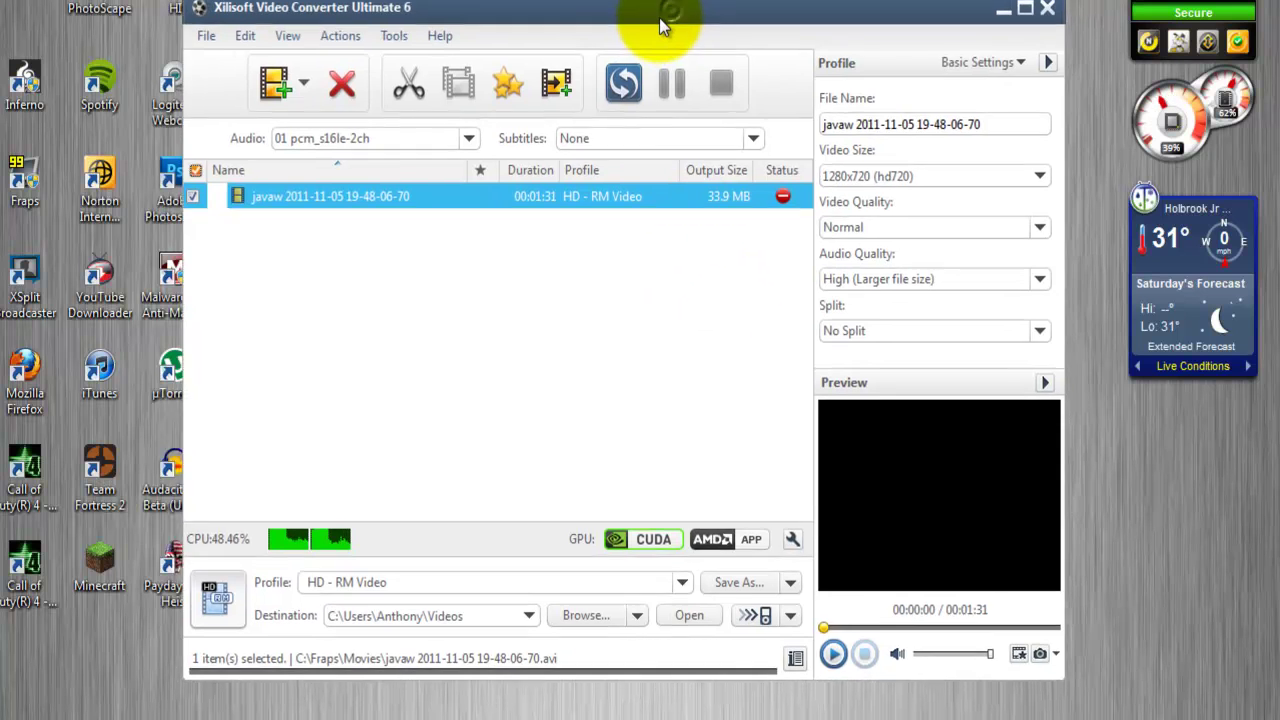